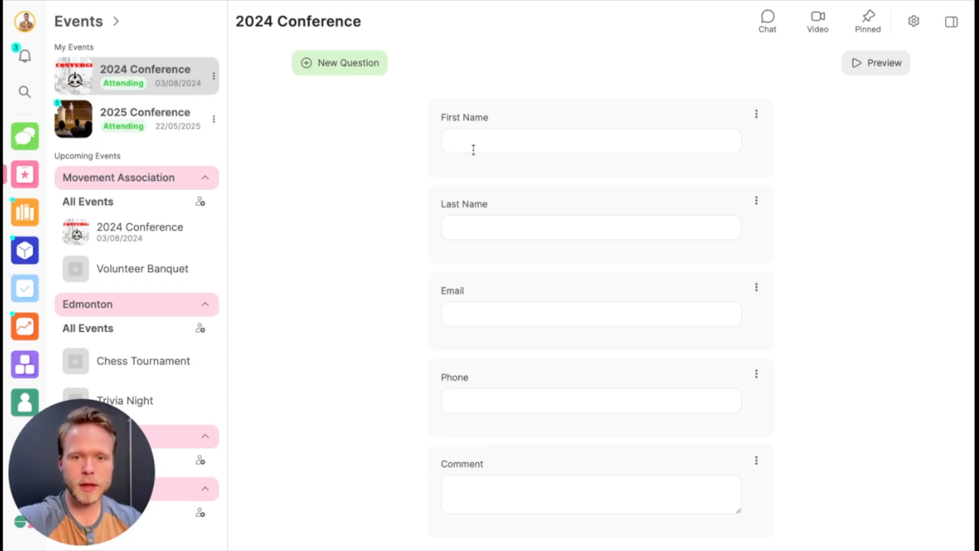
Step: Add the guide text "Also include your middle name" to the First Name registration field and save it
click(500, 124)
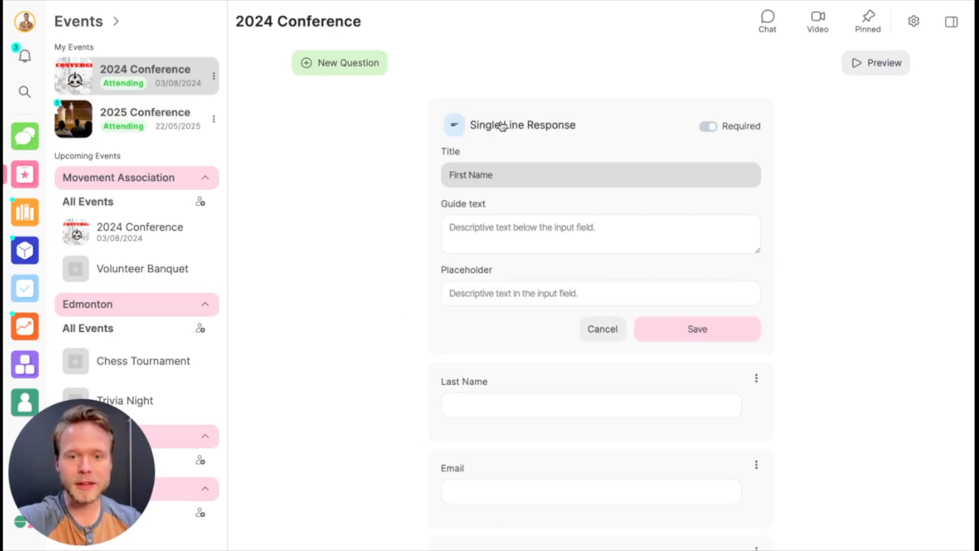
click(707, 127)
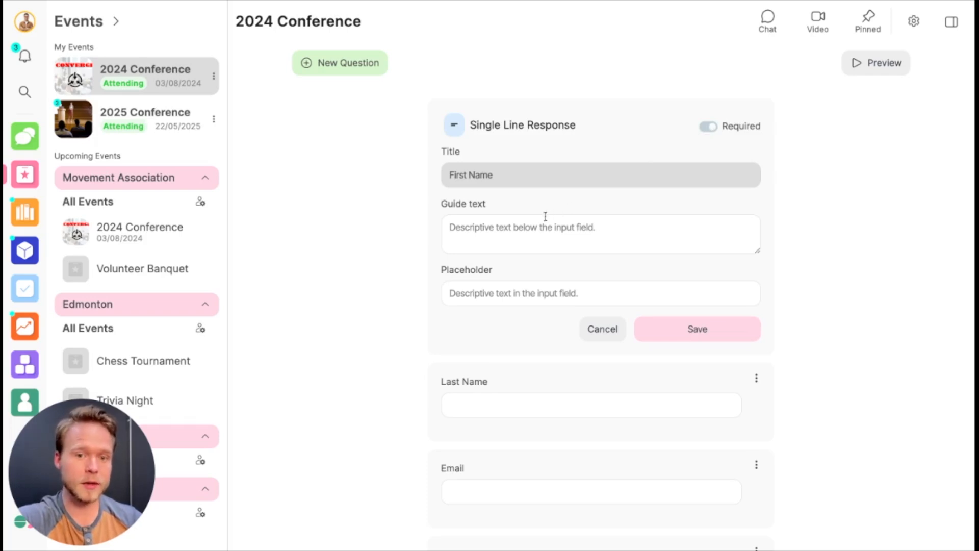
click(527, 228)
text(Also include your middle name)
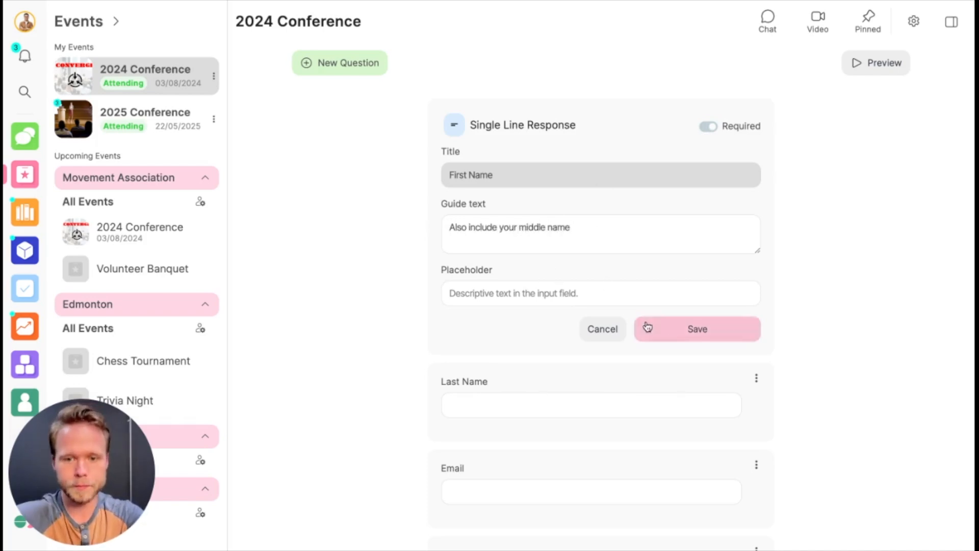
click(647, 327)
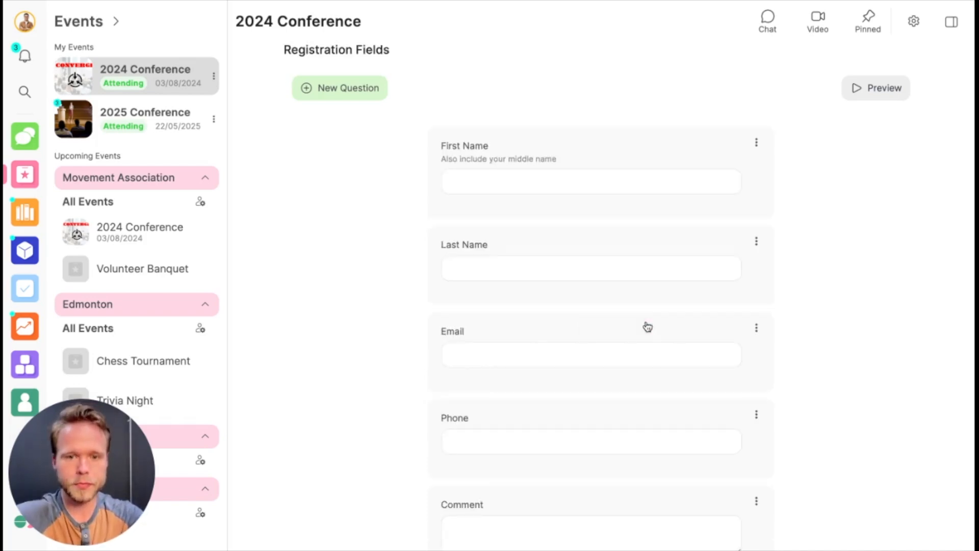
Step: Move the Email field above First Name, preview the registration form and return to editing
click(757, 242)
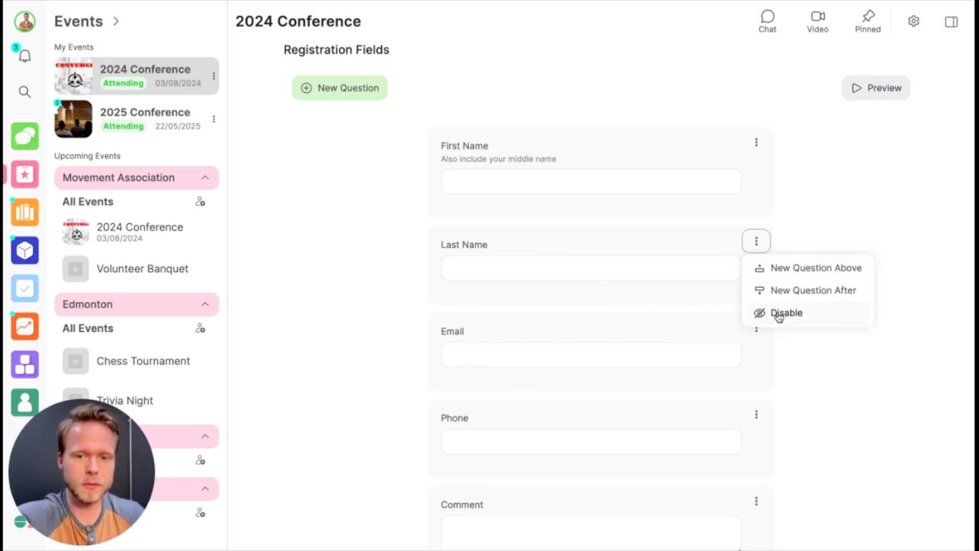
click(850, 208)
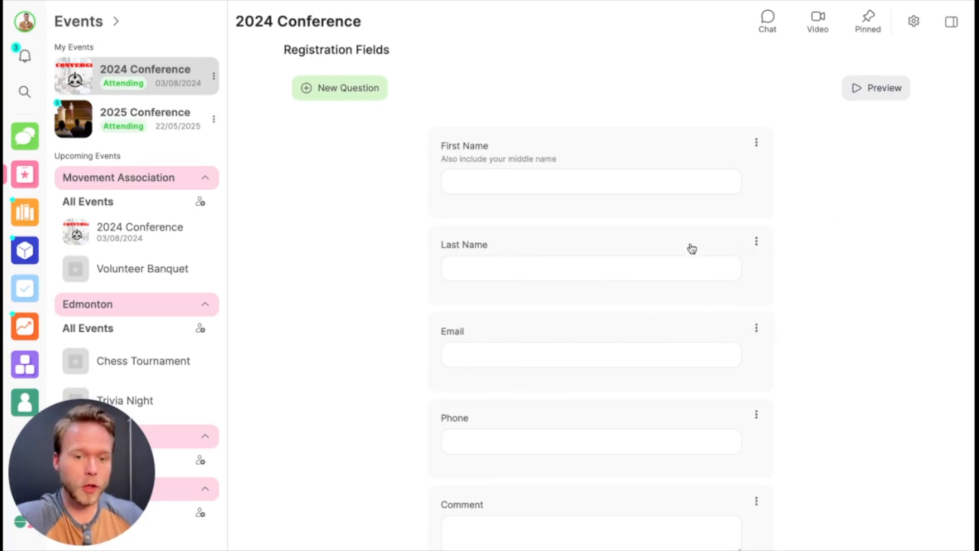
drag(625, 339, 614, 121)
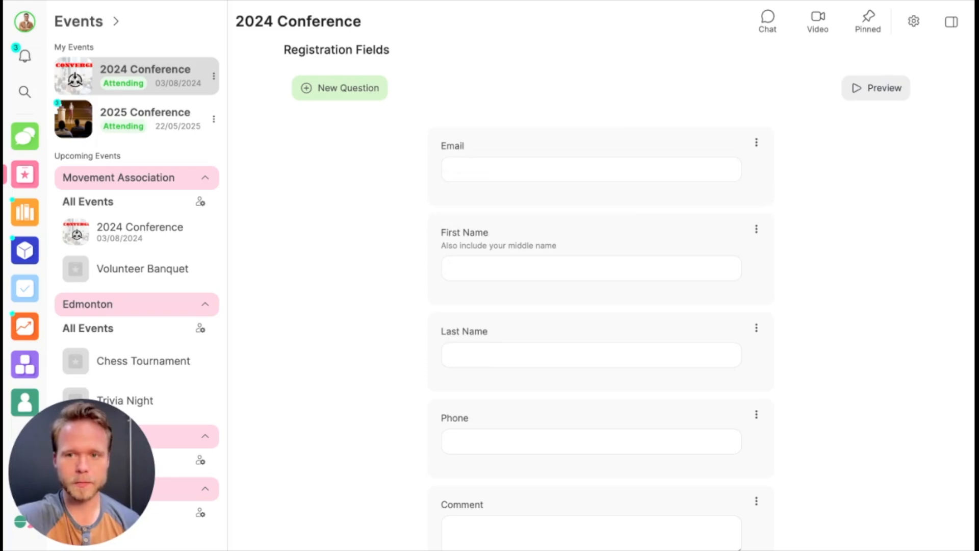
click(881, 92)
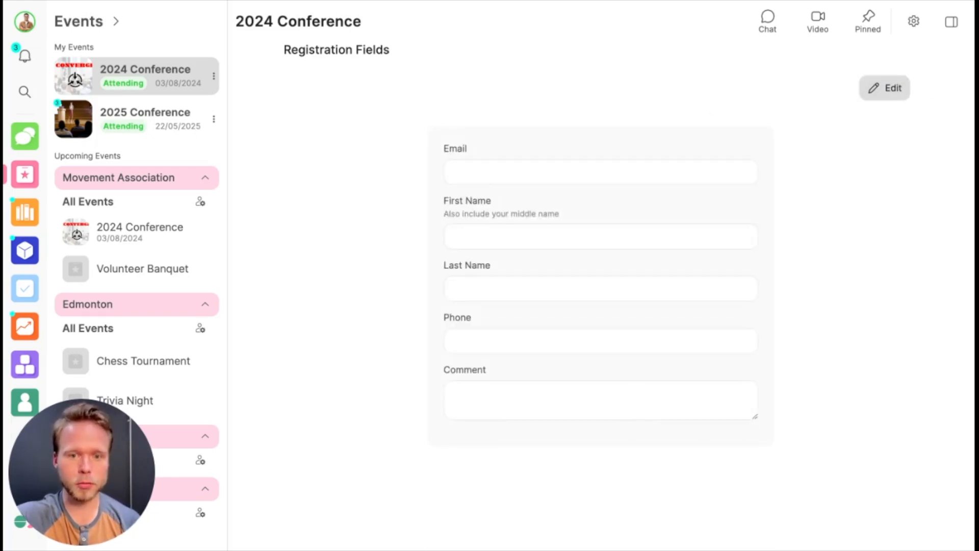
click(885, 87)
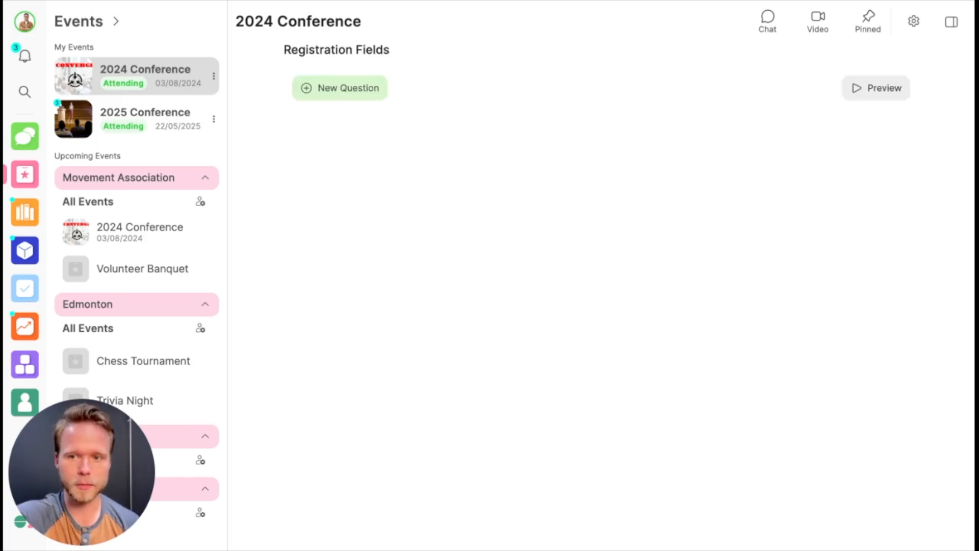
Step: Disable the Comment field, check the form in preview and return to editing
click(756, 458)
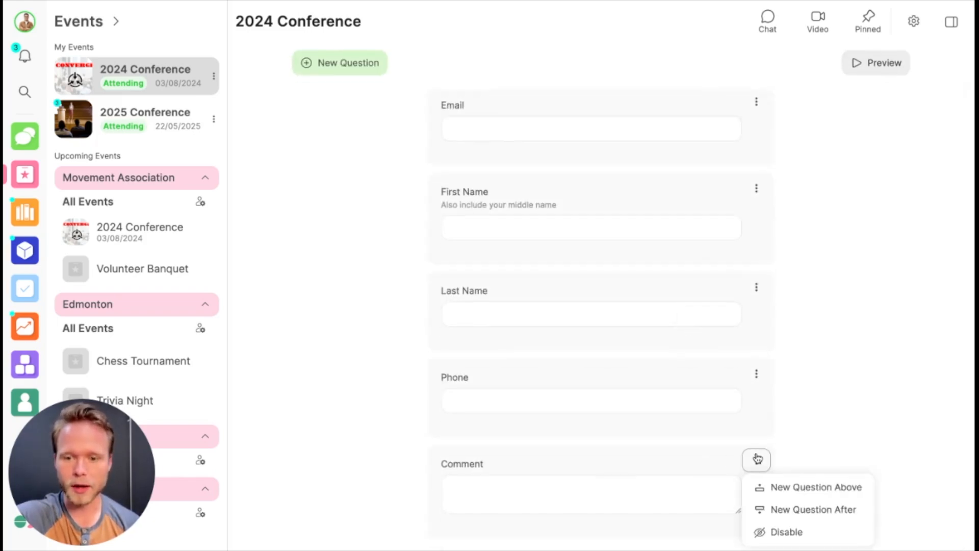
click(775, 530)
click(873, 63)
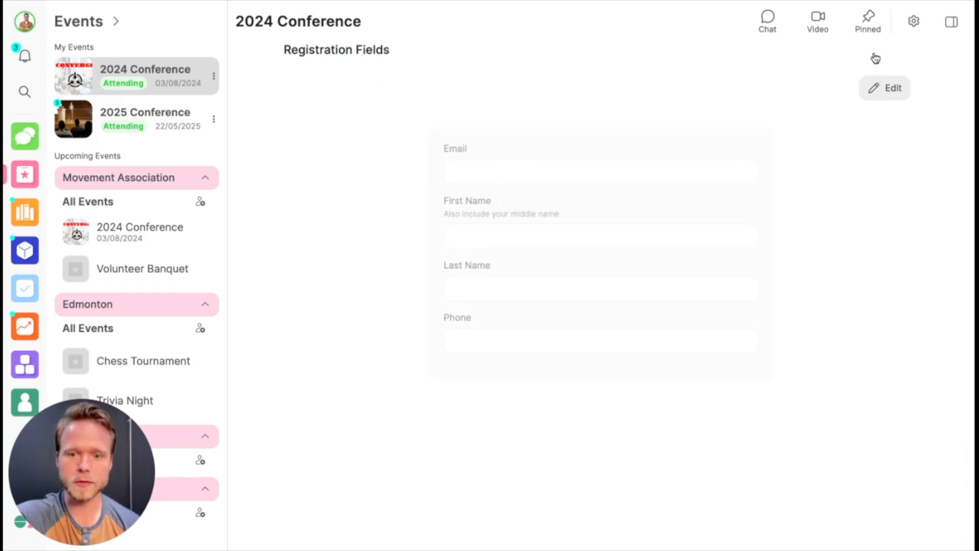
click(895, 91)
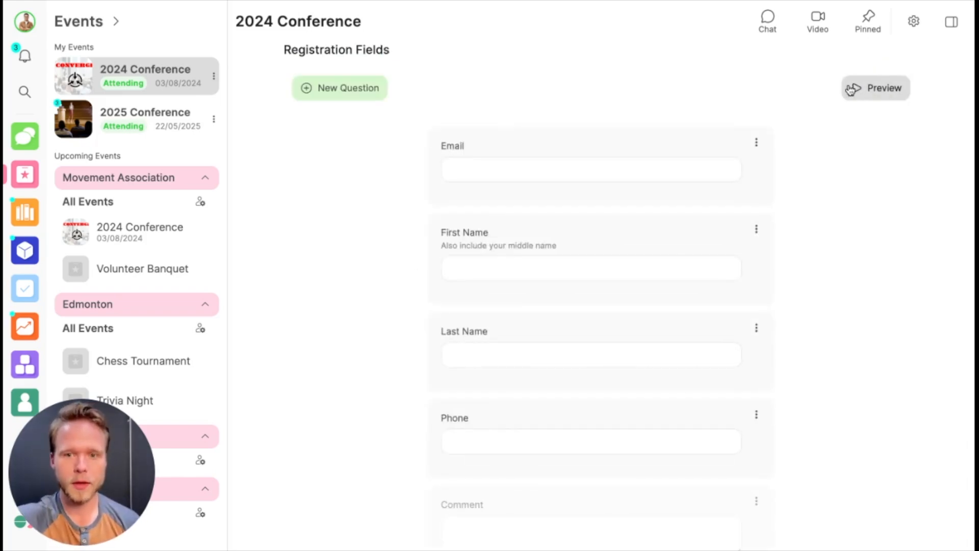
Step: Add an Email Address question titled "Please provide a second email address for your parents" and save it
click(351, 93)
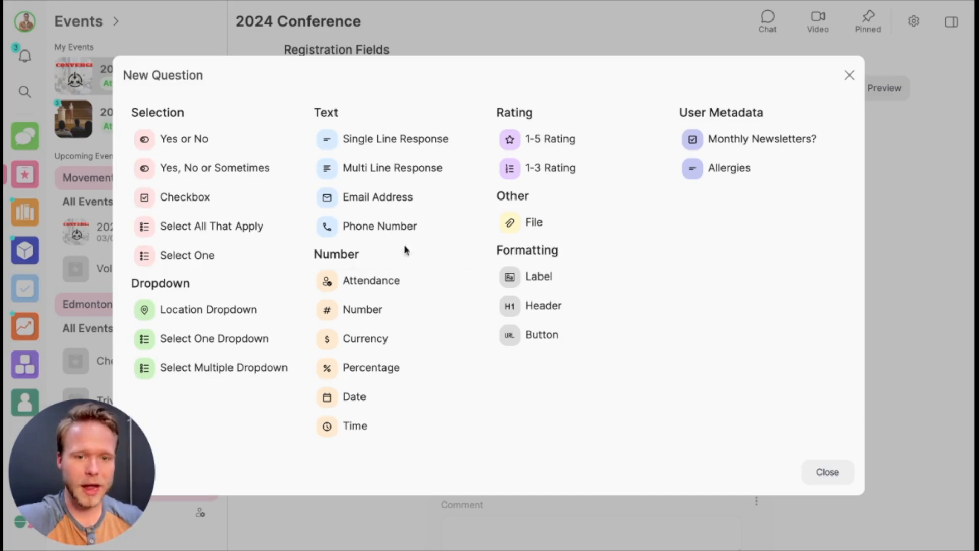
click(401, 201)
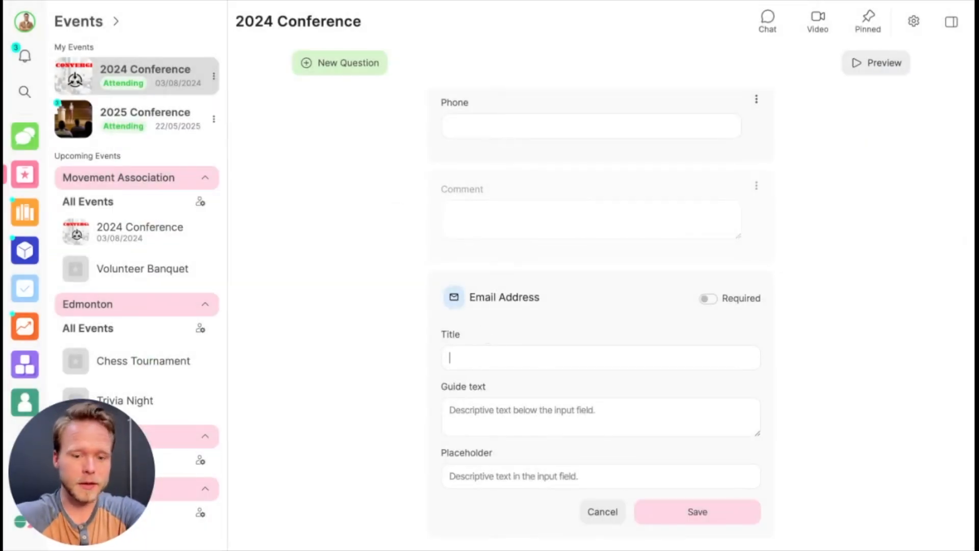
text(Please provi)
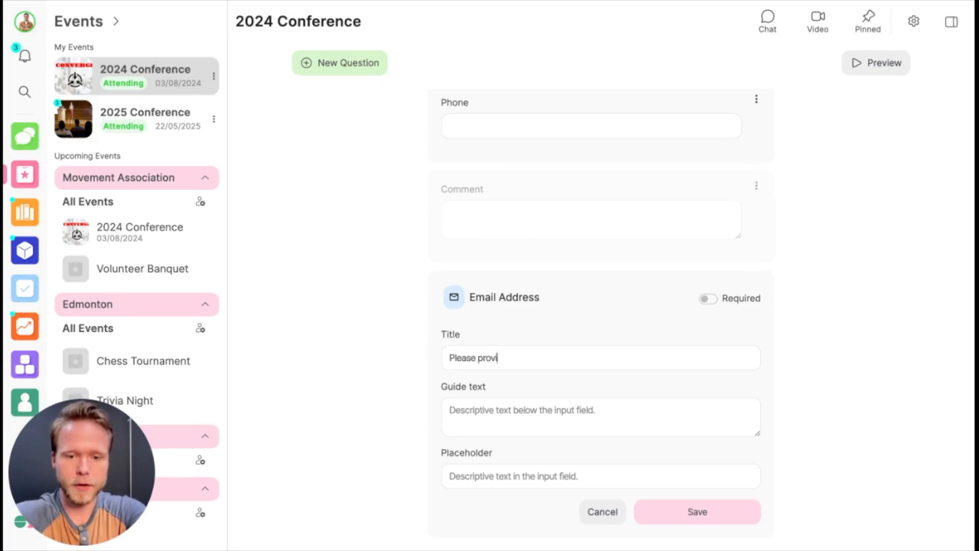
text(de a second emai)
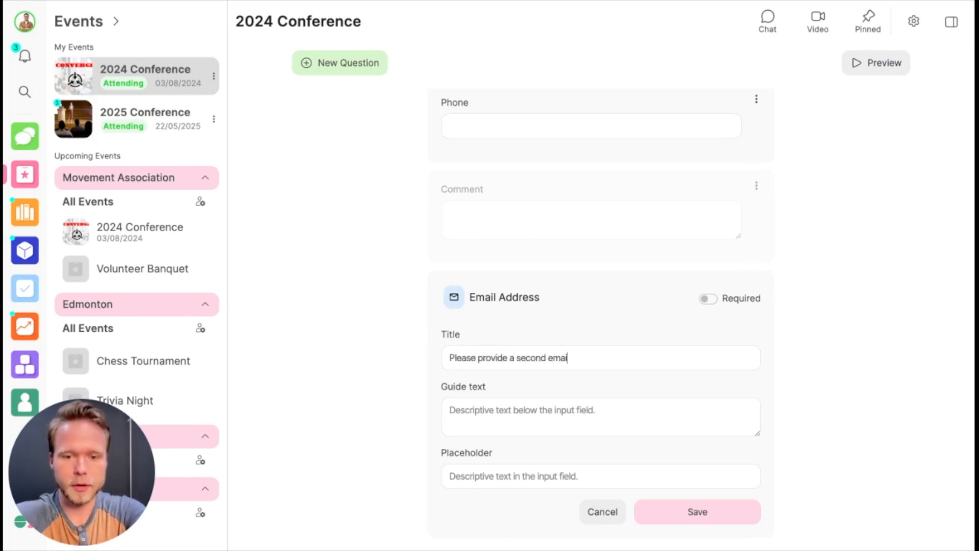
text(l address for your parents)
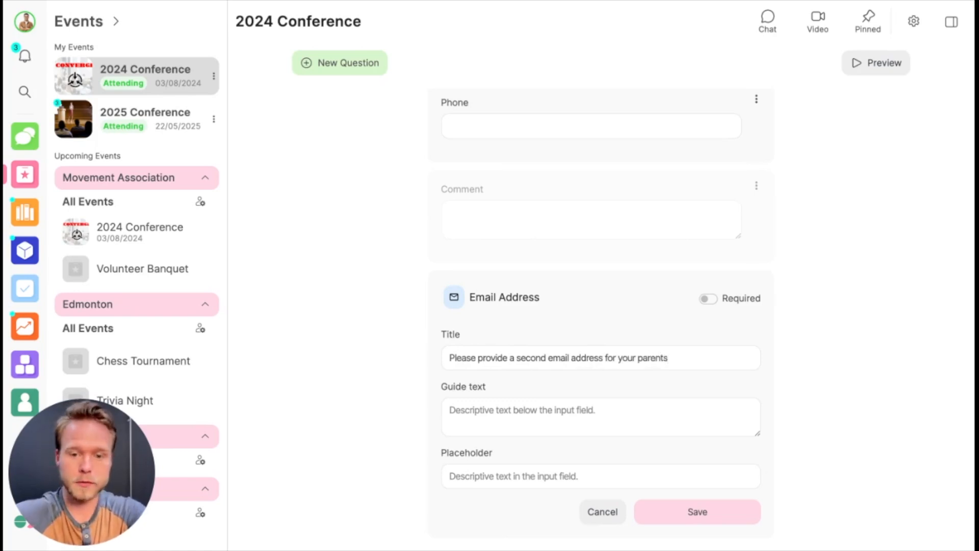
click(660, 512)
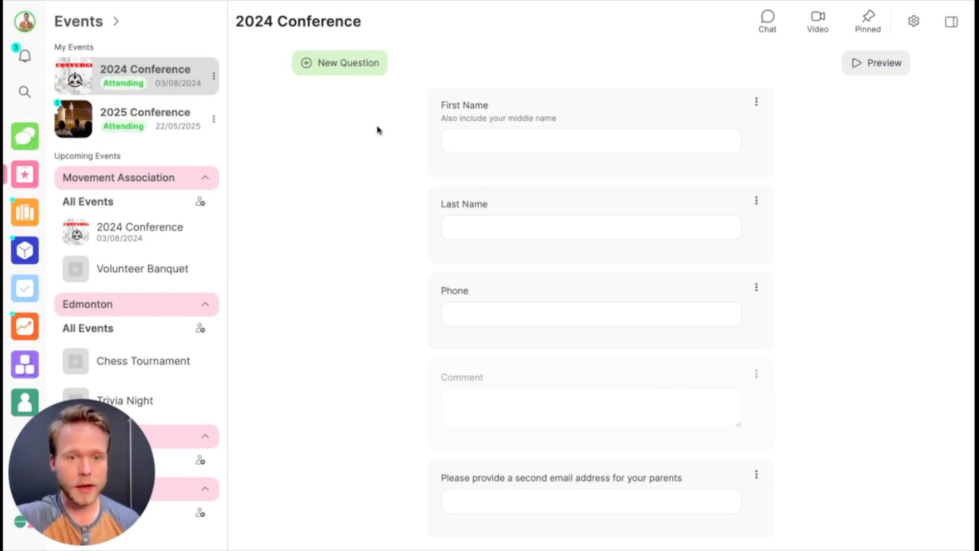
Step: Insert a label titled "These are custom questions for this event" above the parents' email question, and check it in the form preview
click(757, 475)
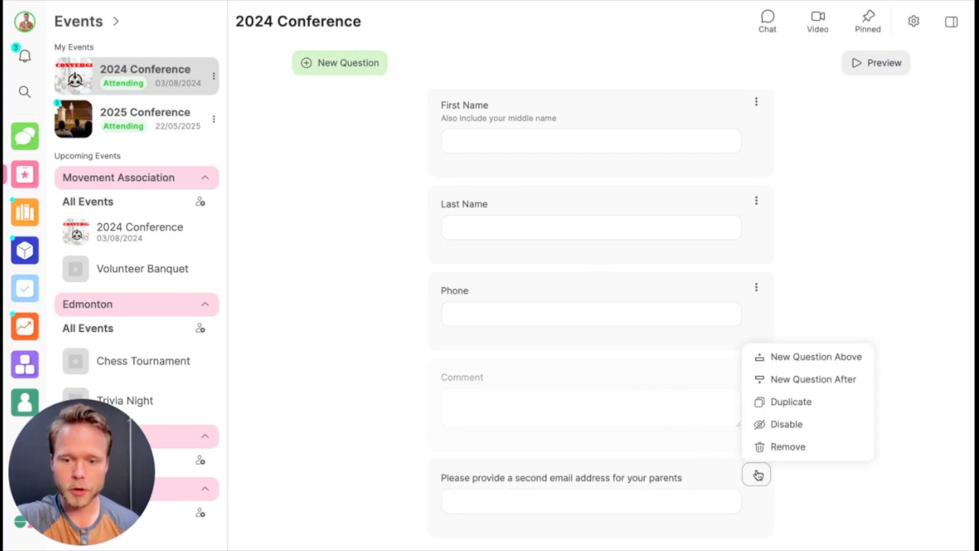
click(783, 360)
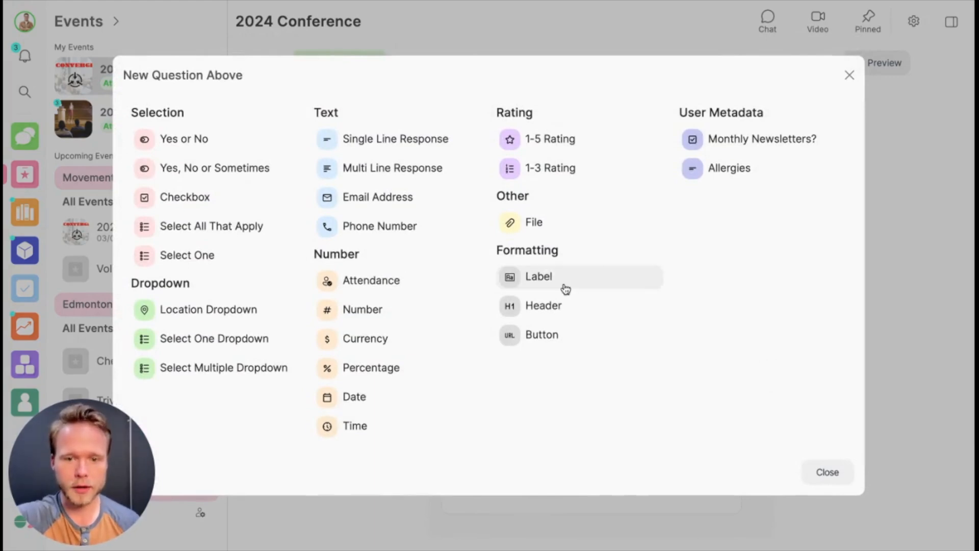
click(566, 289)
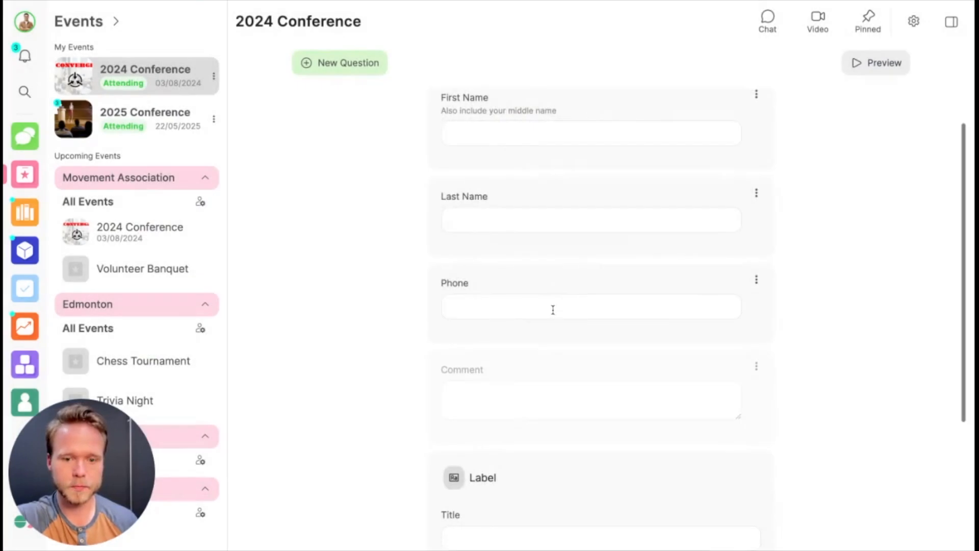
text(These are custom )
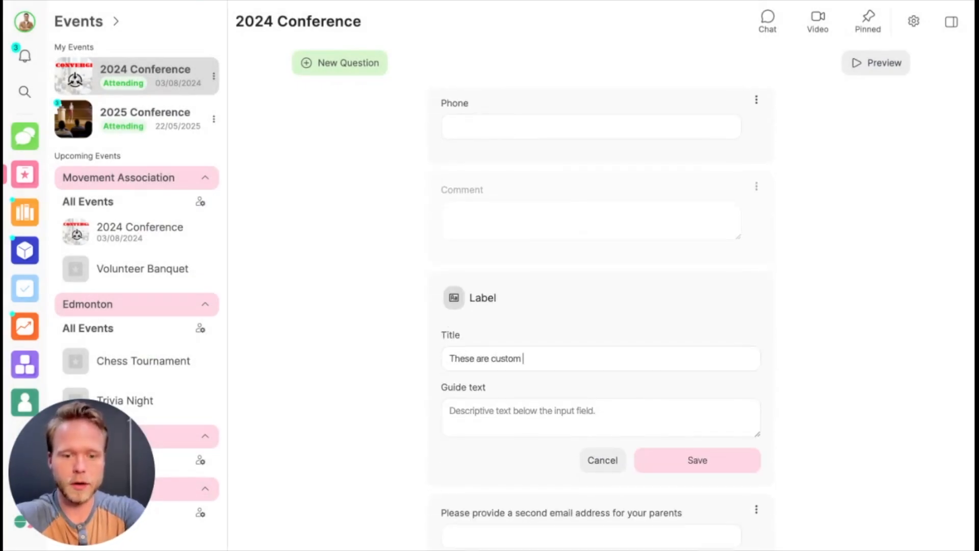
text(questions for this event)
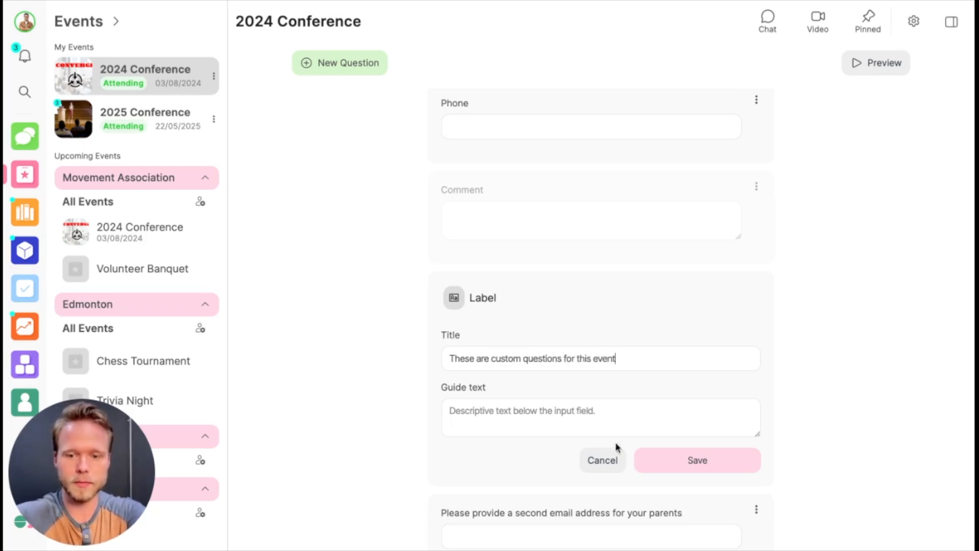
click(674, 458)
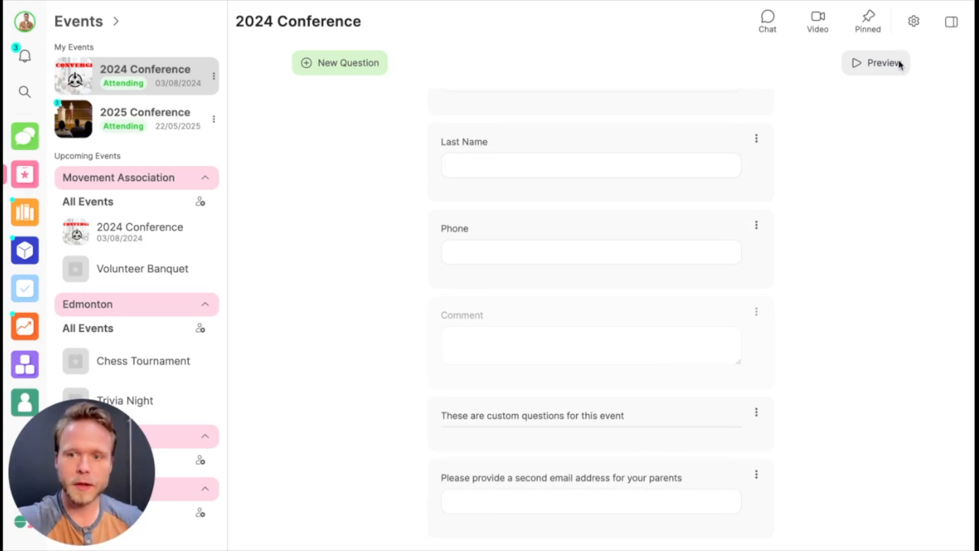
click(877, 70)
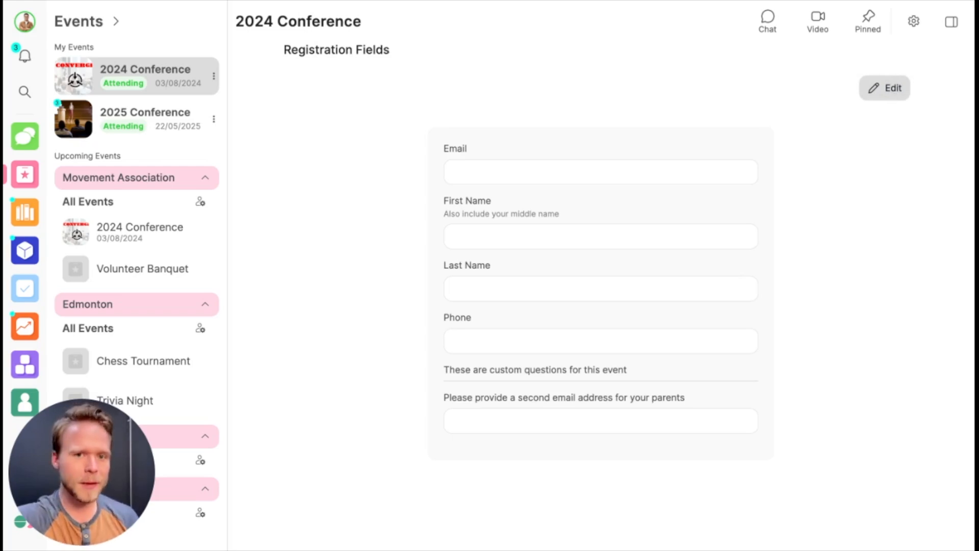
click(891, 95)
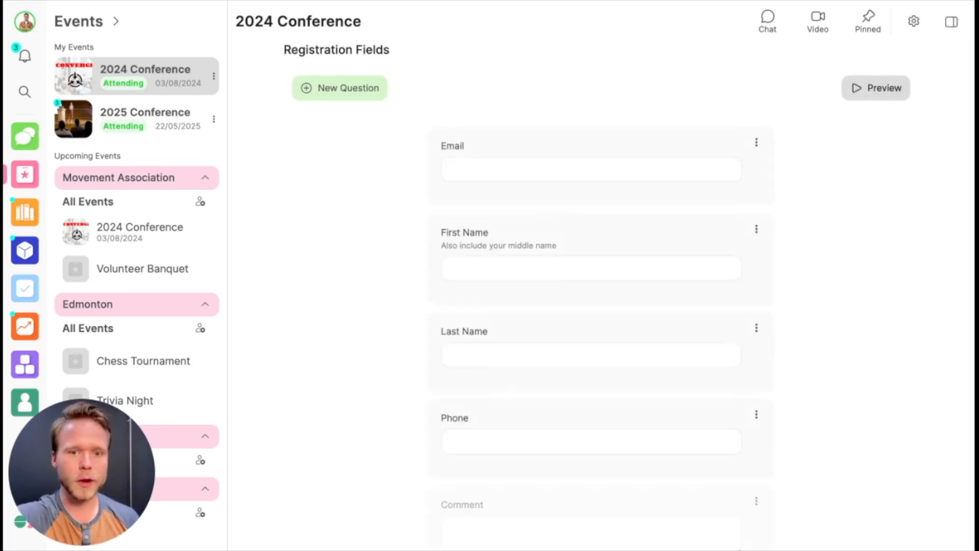
Step: Add the Allergies user metadata question to the form, make it required and save it
click(370, 96)
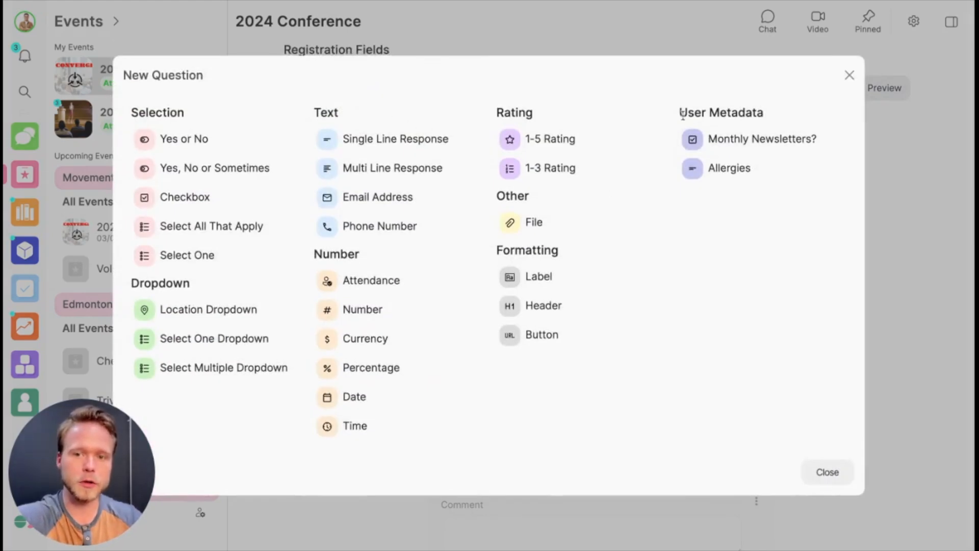
drag(673, 113, 807, 115)
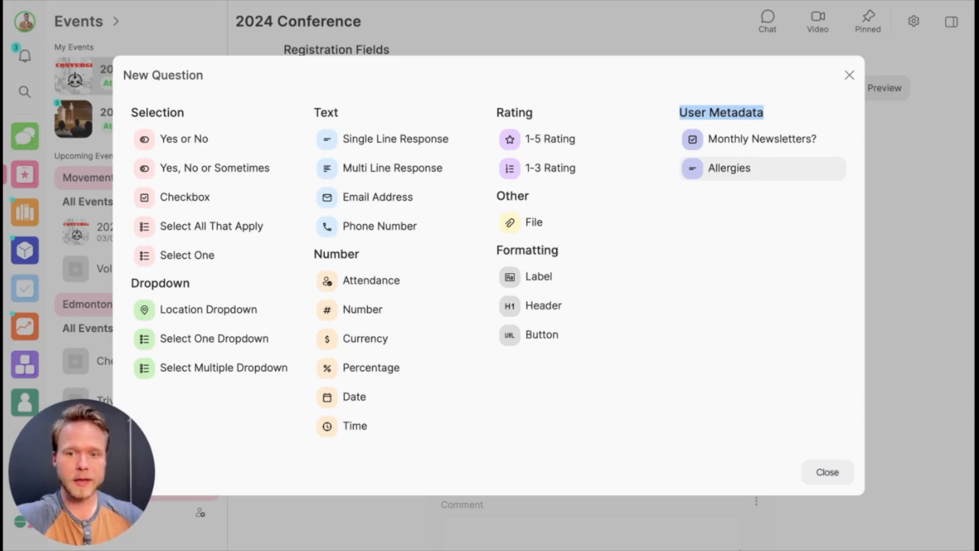
click(729, 167)
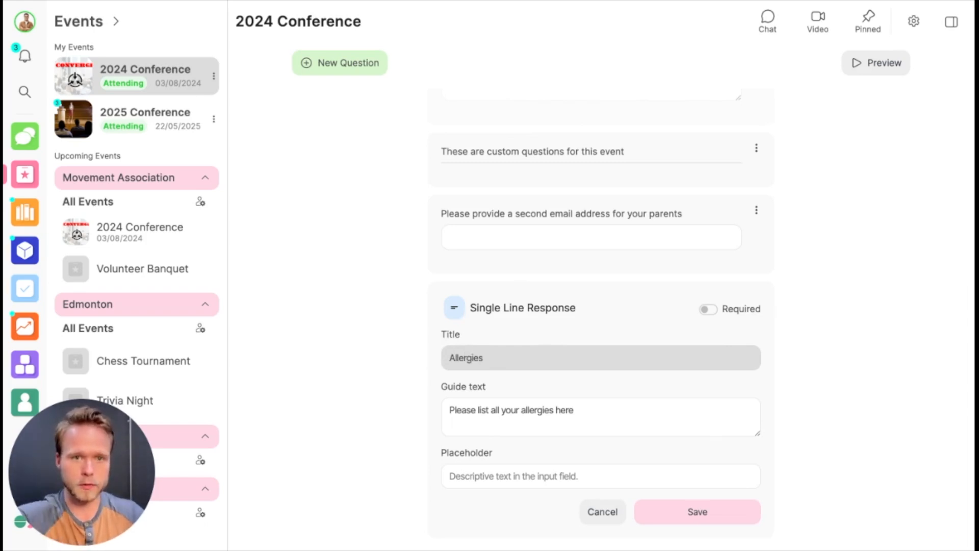
click(708, 309)
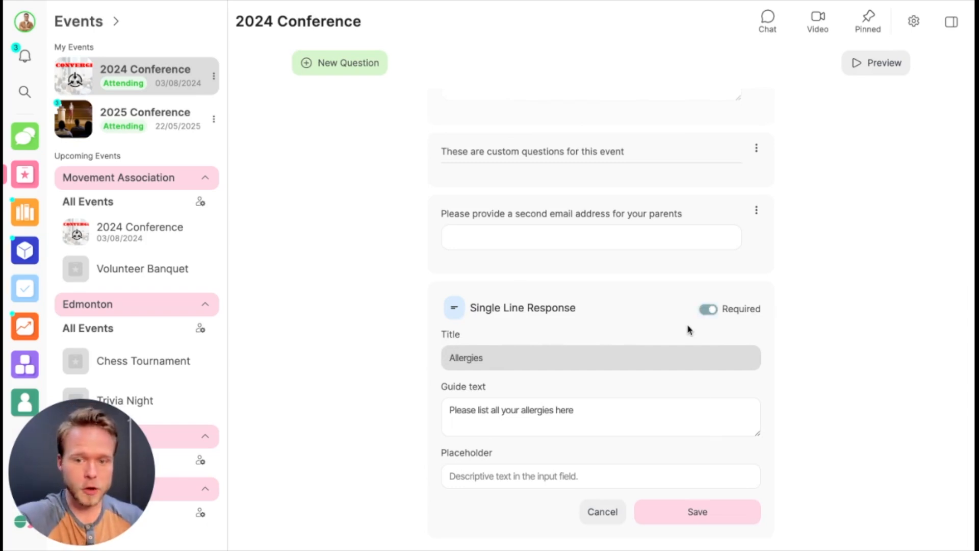
click(696, 512)
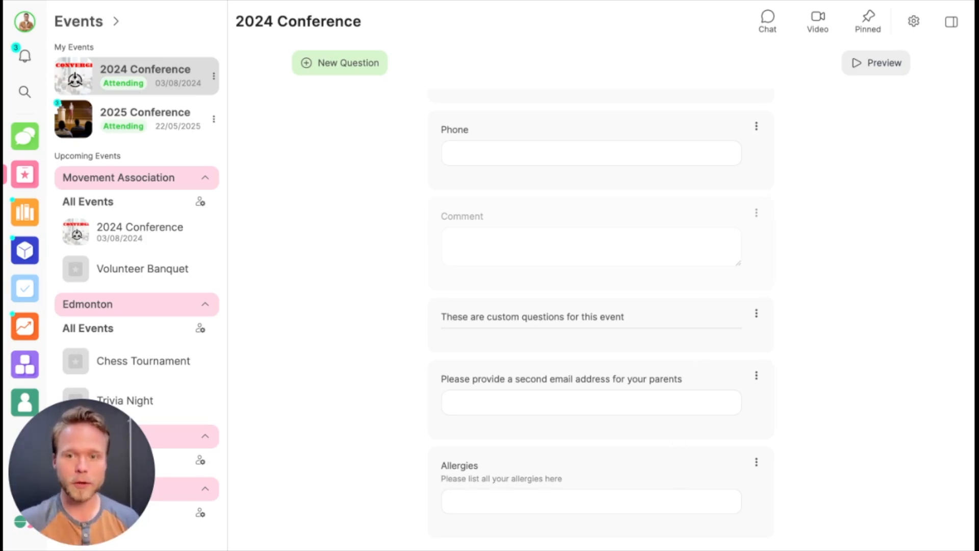
Step: Move the Allergies question above the "These are custom questions for this event" label and preview the form
click(757, 464)
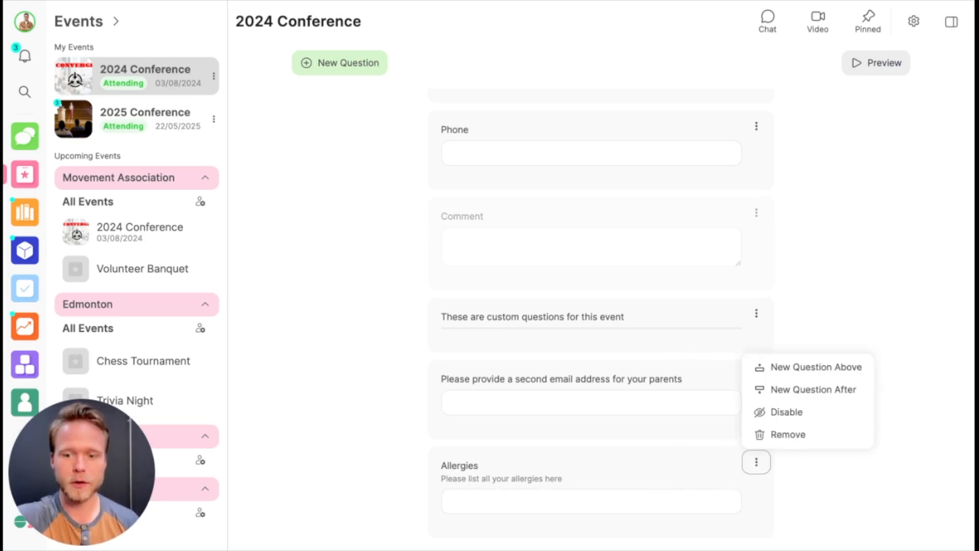
click(359, 432)
drag(527, 465, 520, 310)
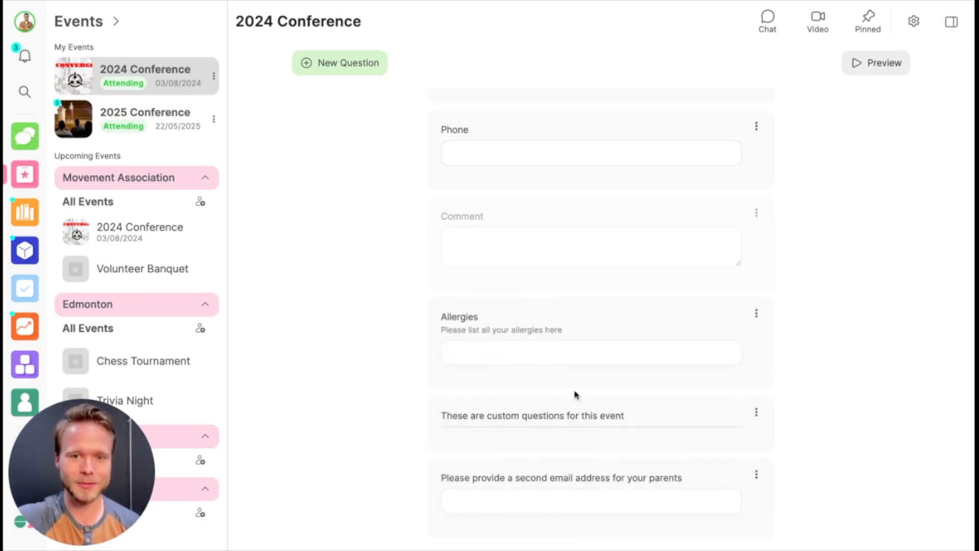
click(879, 65)
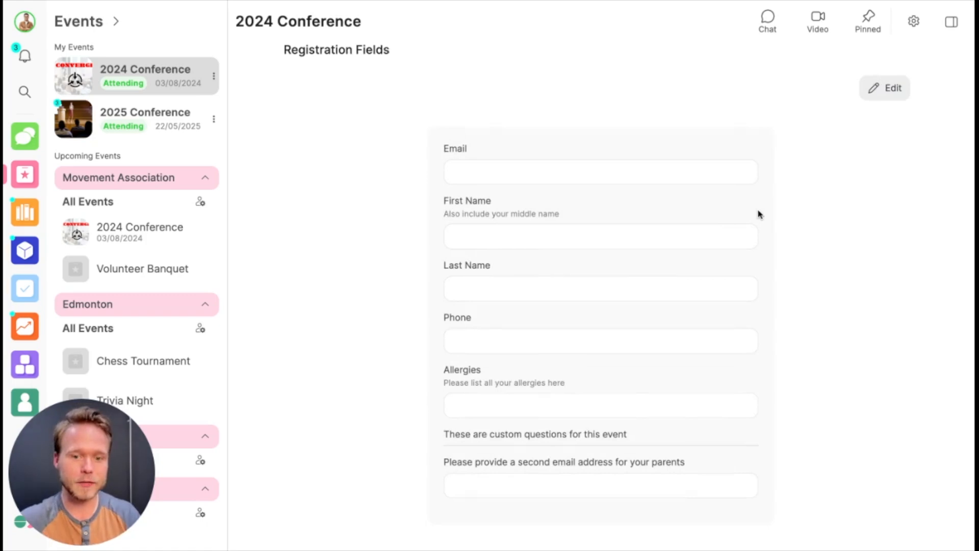